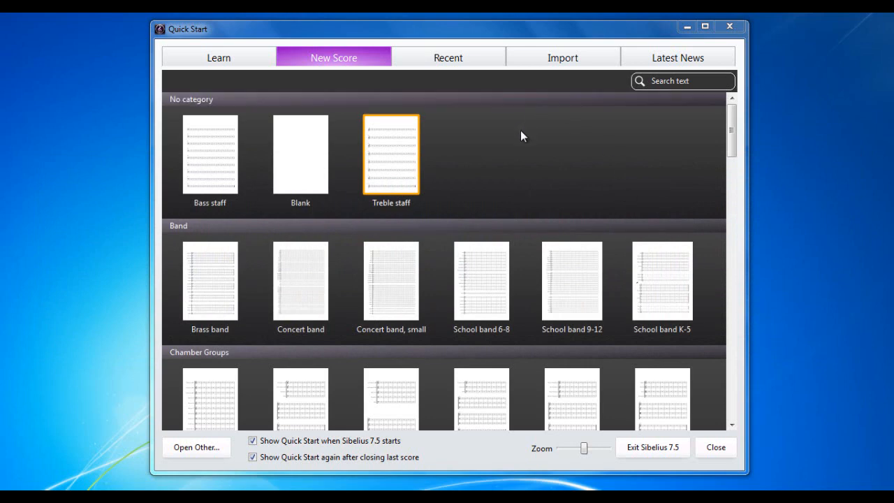
Step: Create a new score from the Treble staff template, hide the Timeline, and show the Note Input tools
{"action": "double_click", "coordinate": [395, 154]}
{"action": "left_click_drag", "start_coordinate": [474, 191], "coordinate": [531, 168]}
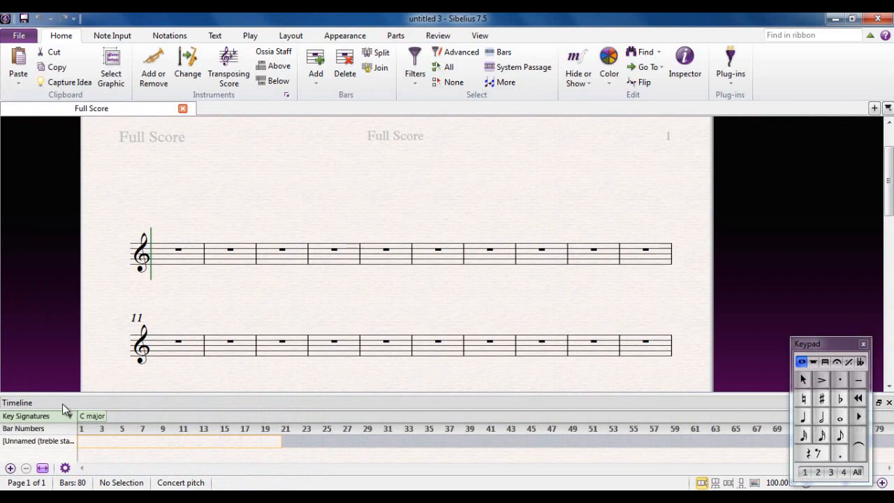
{"action": "left_click", "coordinate": [889, 402]}
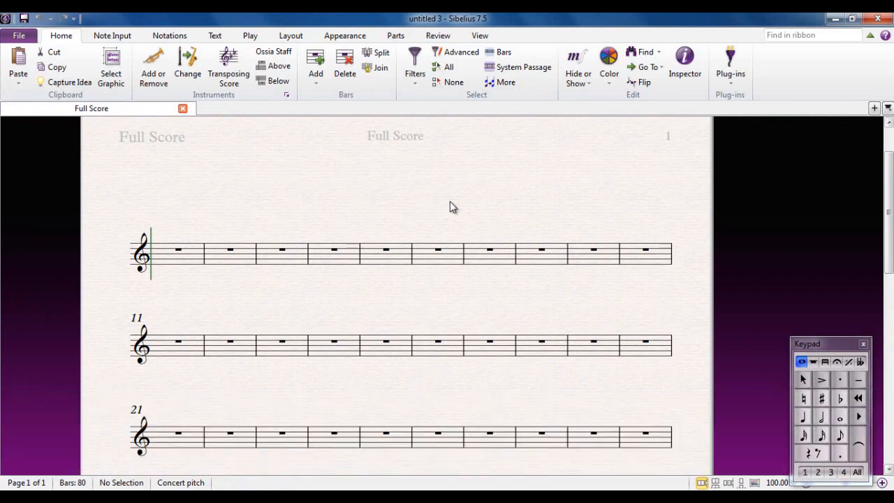
{"action": "left_click_drag", "start_coordinate": [440, 201], "coordinate": [441, 210]}
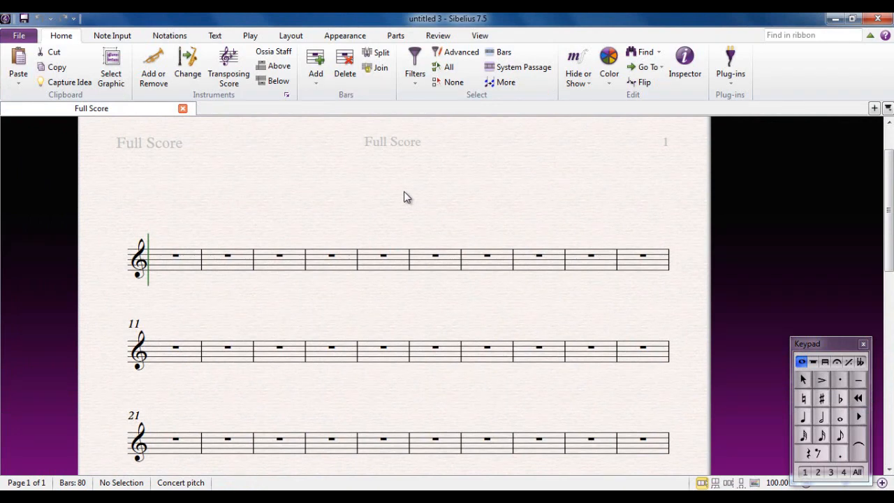
{"action": "left_click", "coordinate": [113, 36]}
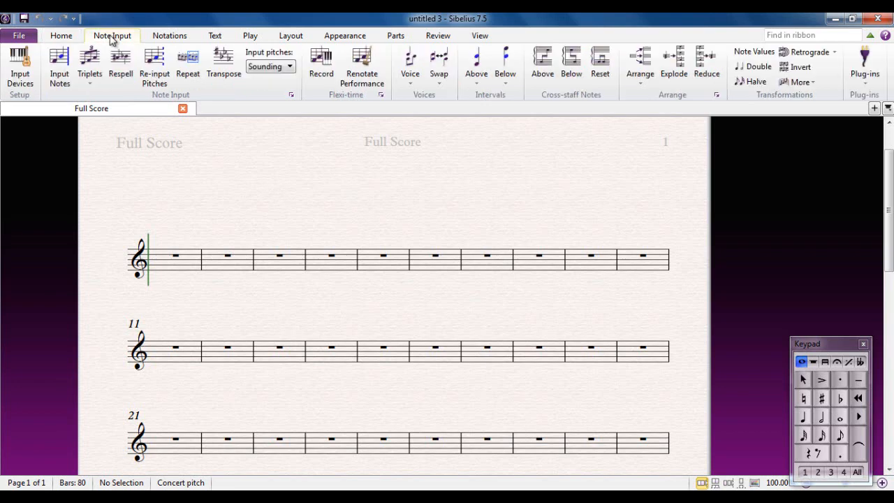
Step: In Input Devices, verify Keystation Mini 32 is enabled and search for new MIDI input devices
{"action": "left_click", "coordinate": [19, 82]}
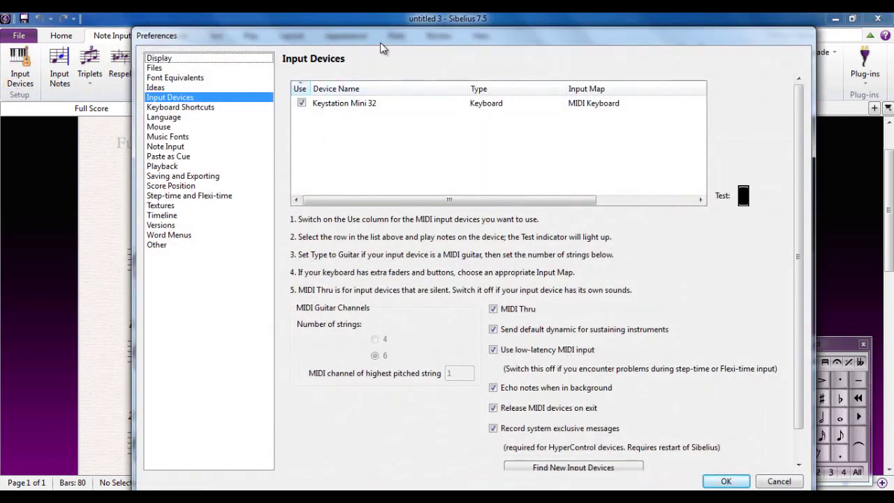
{"action": "mouse_move", "coordinate": [382, 43]}
{"action": "left_mouse_down"}
{"action": "mouse_move", "coordinate": [356, 26]}
{"action": "mouse_move", "coordinate": [346, 36]}
{"action": "left_mouse_up"}
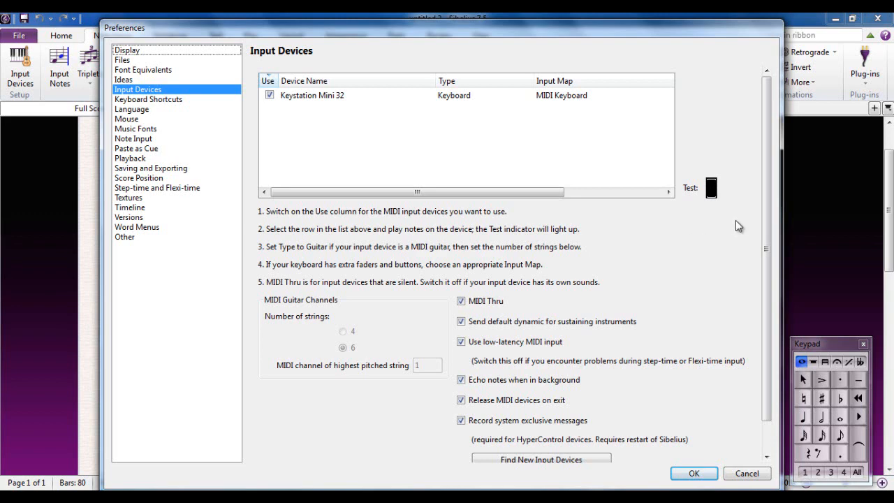
{"action": "mouse_move", "coordinate": [766, 208]}
{"action": "left_mouse_down"}
{"action": "mouse_move", "coordinate": [766, 242]}
{"action": "mouse_move", "coordinate": [767, 158]}
{"action": "left_mouse_up"}
{"action": "left_click_drag", "start_coordinate": [766, 230], "coordinate": [766, 265]}
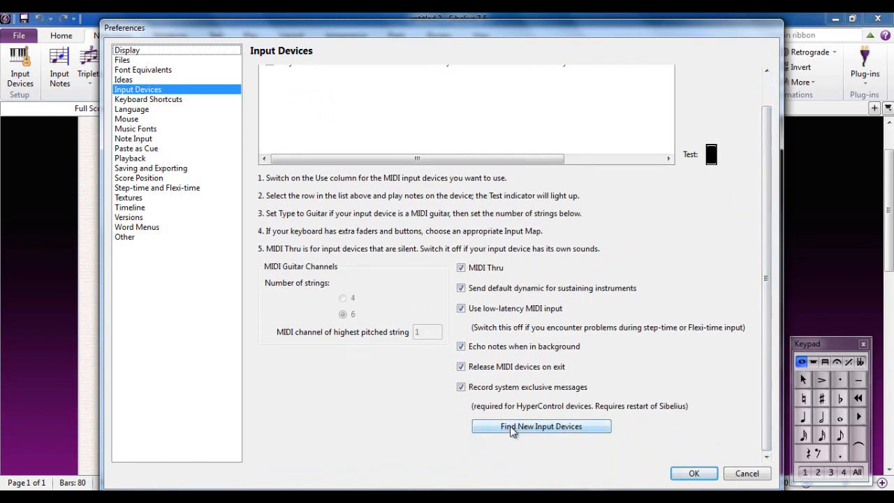
{"action": "left_click", "coordinate": [543, 427]}
{"action": "scroll", "coordinate": [765, 372], "scroll_direction": "up", "scroll_amount": 1}
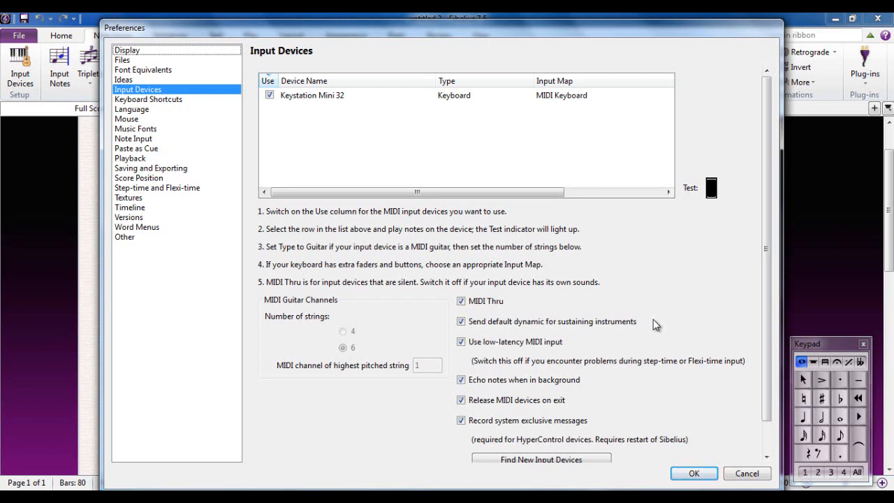
{"action": "left_click", "coordinate": [695, 475]}
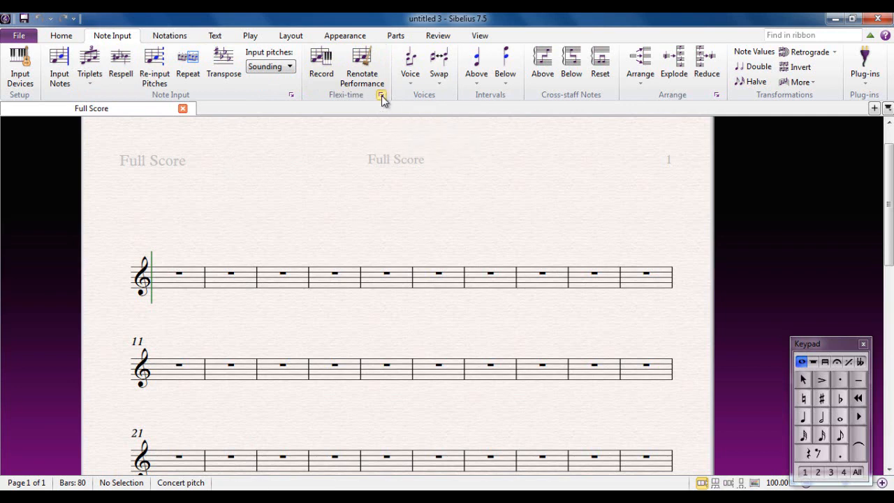
Step: In Flexi-time Options, review the Notation settings and list the Flexibility of tempo choices
{"action": "left_click", "coordinate": [381, 95]}
{"action": "left_click_drag", "start_coordinate": [418, 96], "coordinate": [380, 87]}
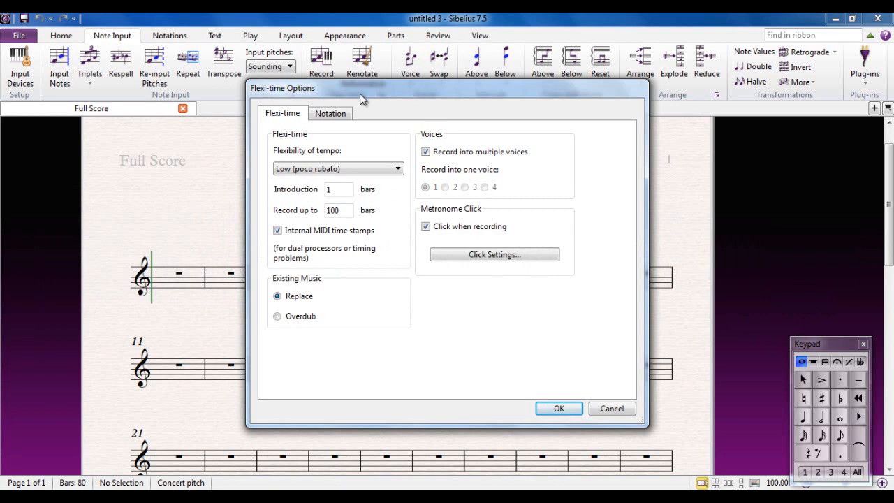
{"action": "left_click", "coordinate": [346, 119]}
{"action": "left_click", "coordinate": [286, 116]}
{"action": "left_click", "coordinate": [370, 170]}
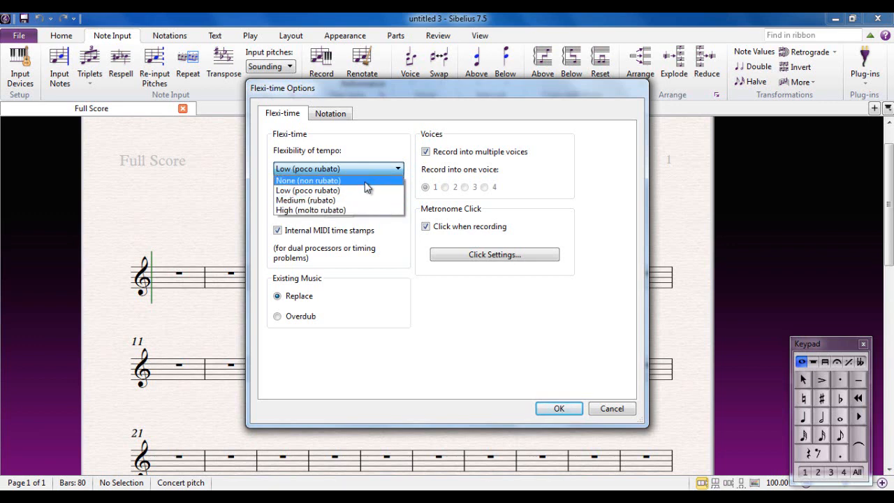
Step: Set tempo flexibility to None (non rubato) and record into one voice, voice 1
{"action": "left_click", "coordinate": [364, 181]}
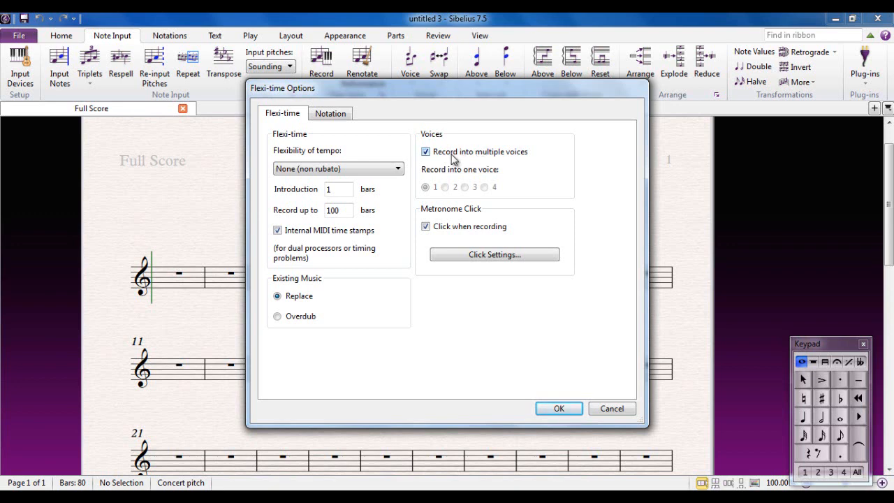
{"action": "left_click", "coordinate": [426, 152]}
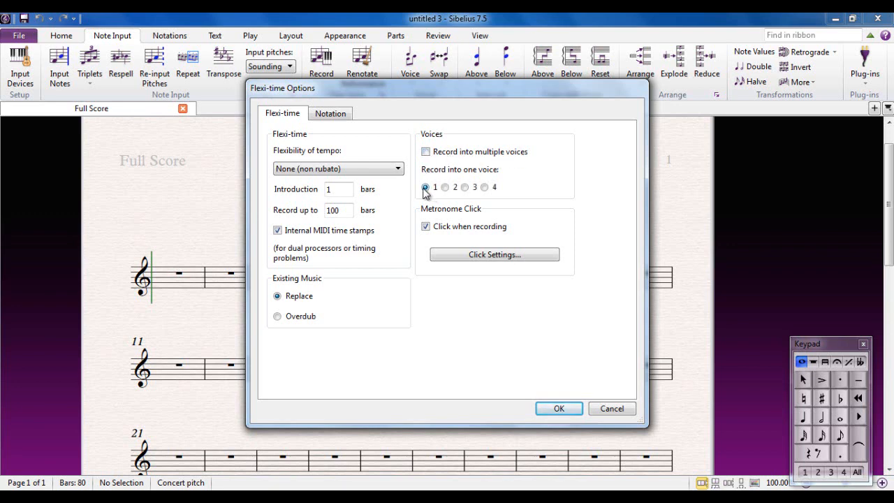
{"action": "left_click", "coordinate": [425, 187]}
Step: On the Notation settings, set the Flexi-time minimum duration to an eighth note
{"action": "left_click", "coordinate": [330, 114]}
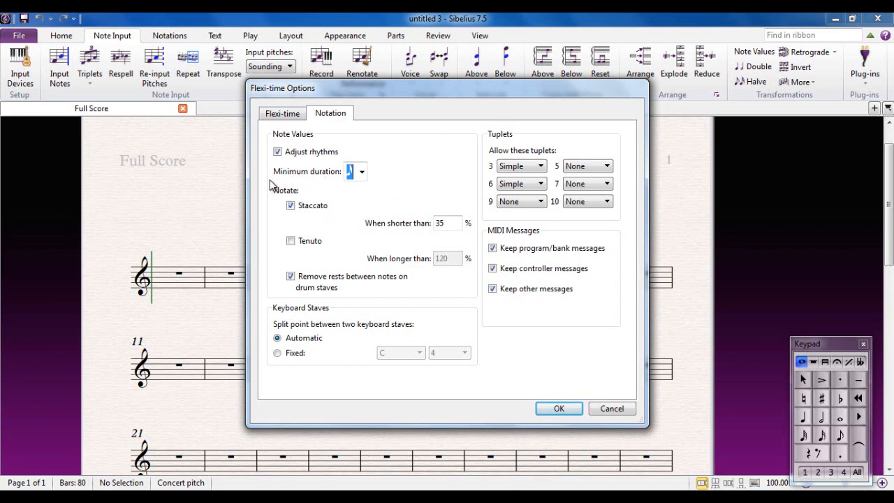
{"action": "left_click", "coordinate": [362, 172]}
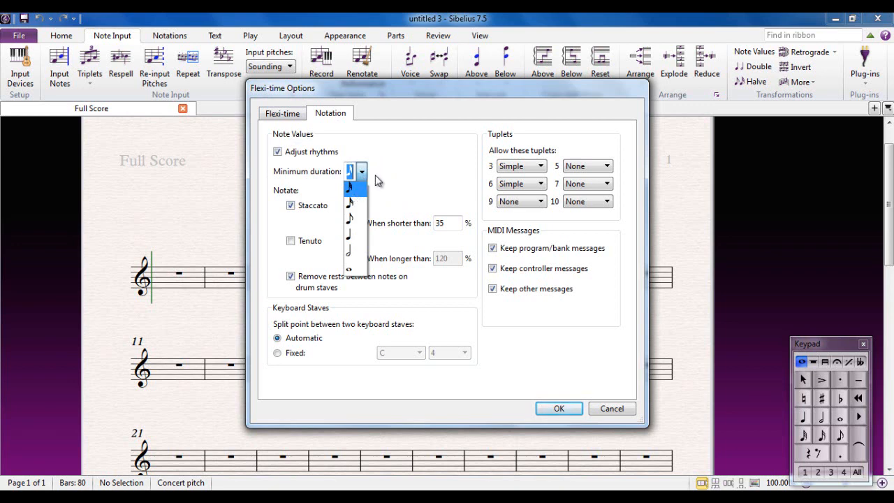
{"action": "left_click", "coordinate": [354, 190]}
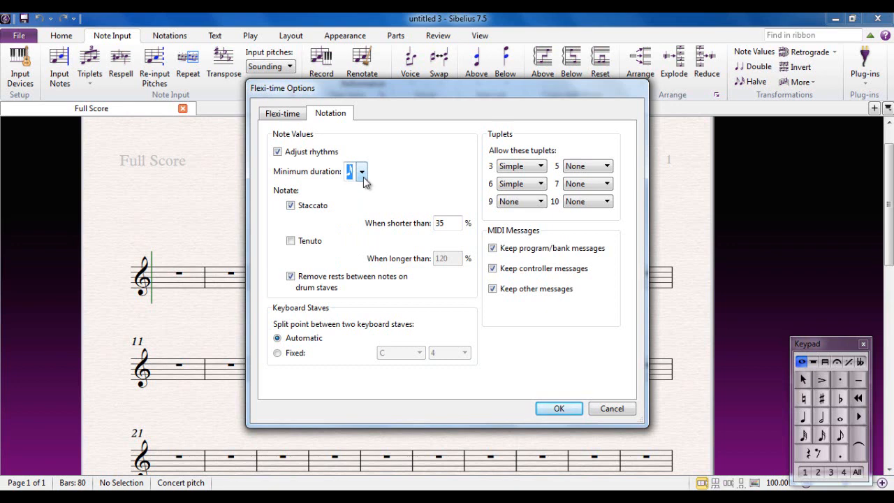
{"action": "left_click", "coordinate": [361, 172]}
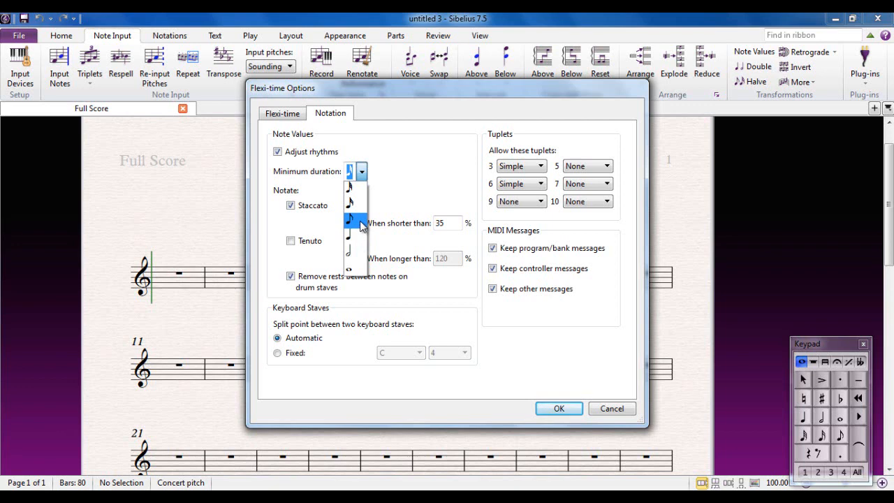
{"action": "left_click", "coordinate": [353, 220]}
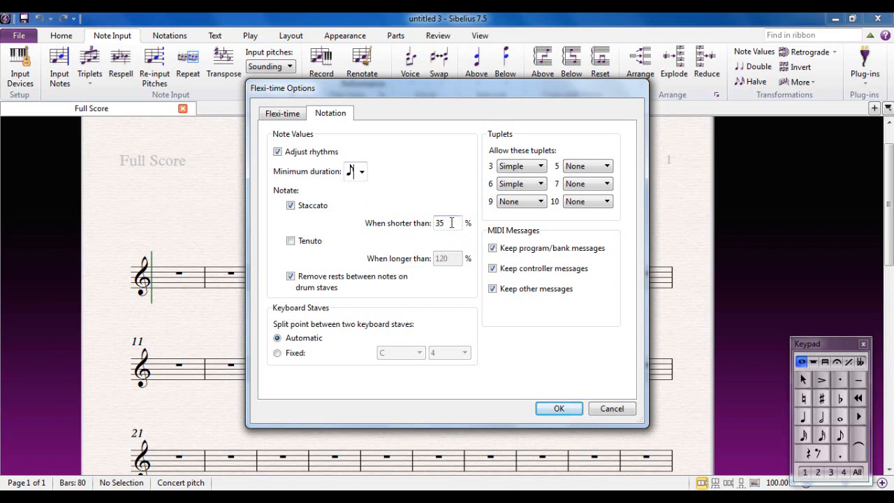
Step: Turn off staccato notation and use a fixed keyboard staves split point at C4
{"action": "left_click", "coordinate": [290, 205]}
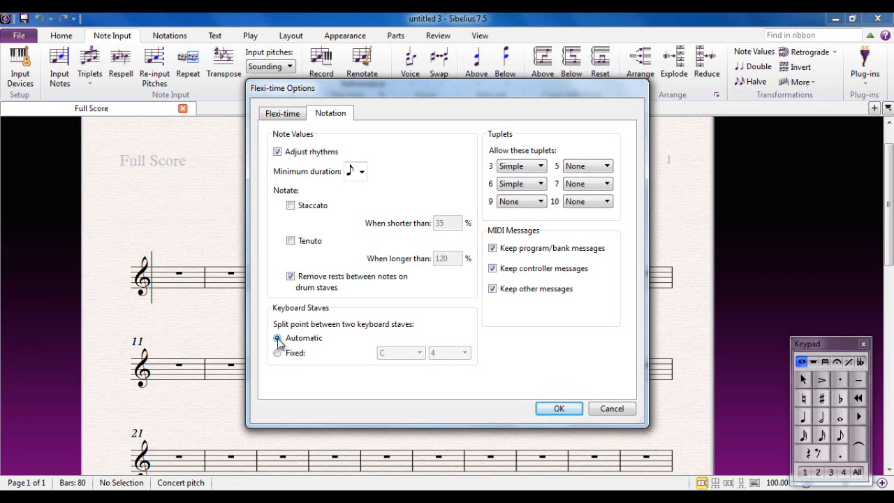
{"action": "left_click", "coordinate": [277, 353]}
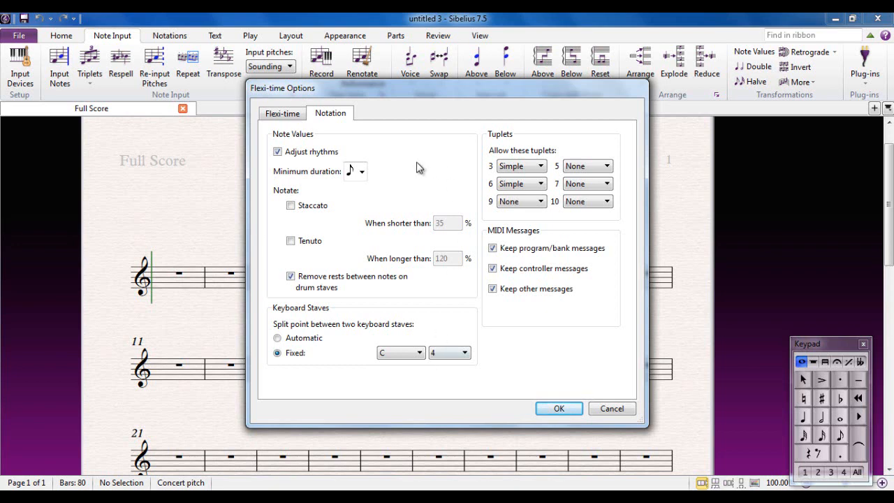
Step: Confirm the Flexi-time options with OK, returning to the empty treble score
{"action": "left_click", "coordinate": [551, 412]}
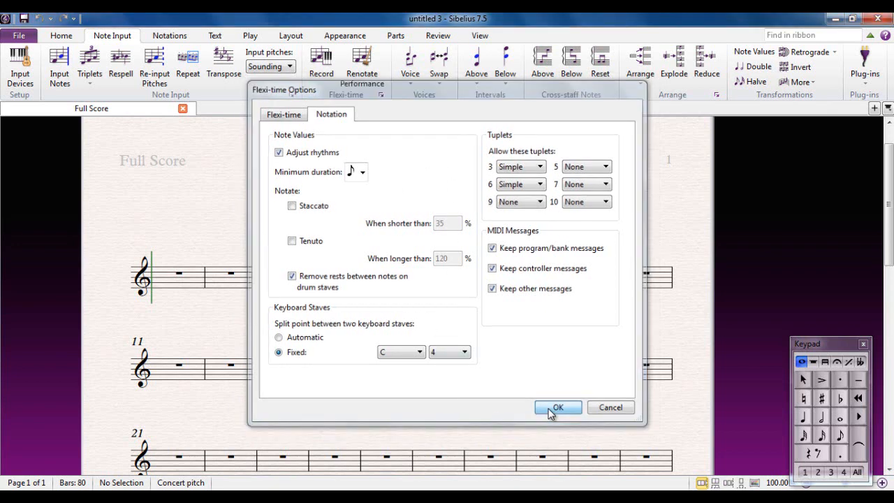
{"action": "left_click_drag", "start_coordinate": [448, 219], "coordinate": [474, 232]}
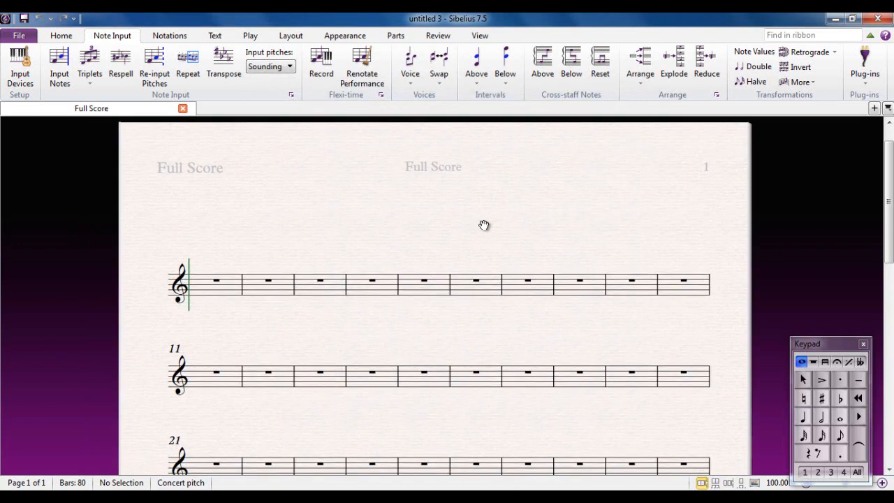